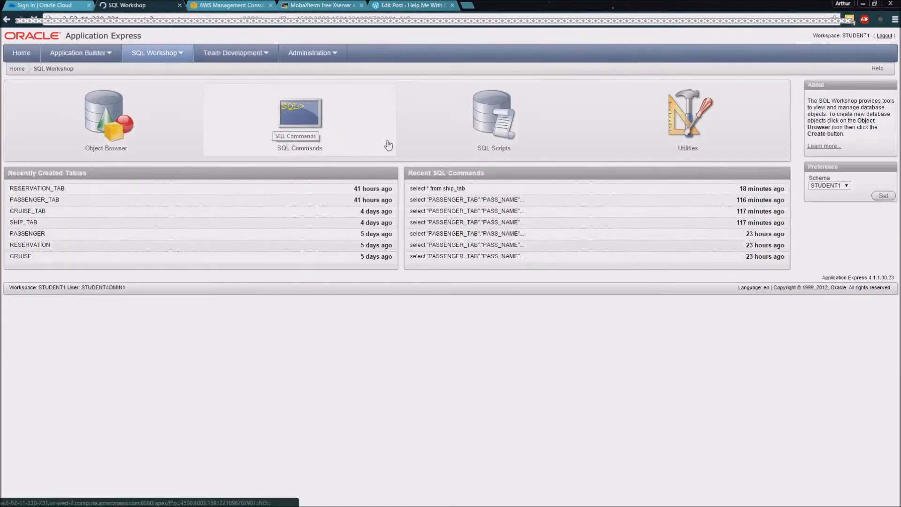
Step: Open the saved query named Passenger in the Query Builder utility
{"action": "left_click", "coordinate": [678, 128]}
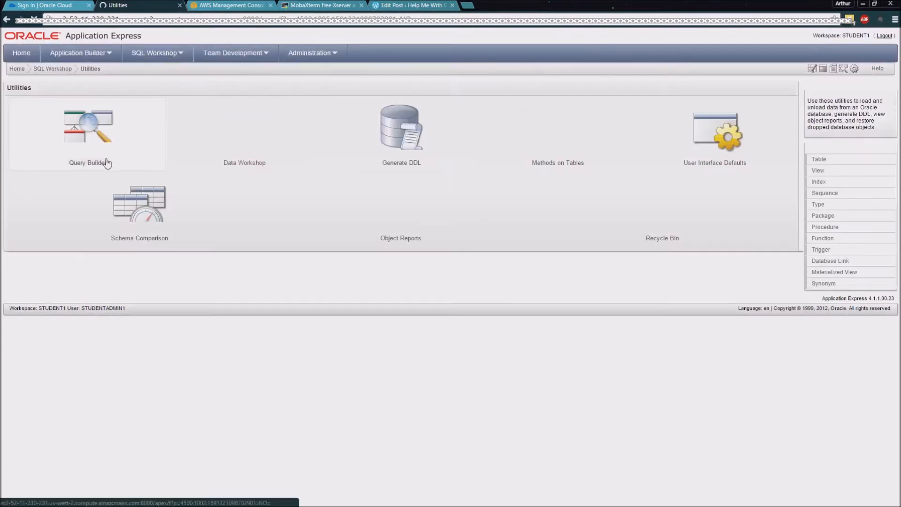
{"action": "left_click", "coordinate": [87, 135]}
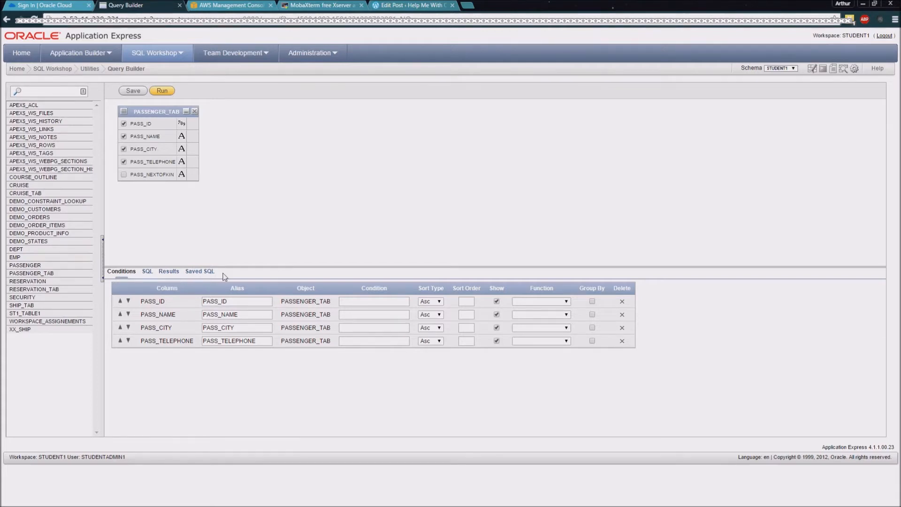
{"action": "left_click", "coordinate": [210, 271]}
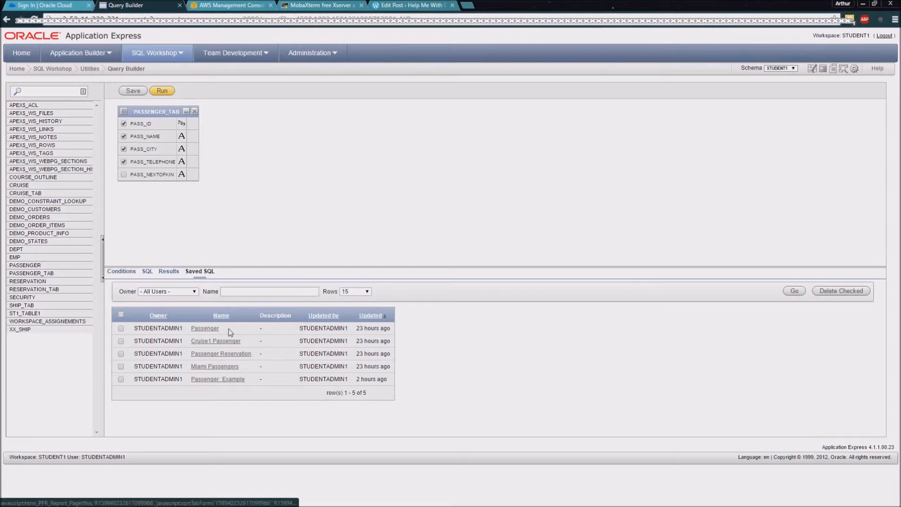
{"action": "left_click", "coordinate": [209, 331]}
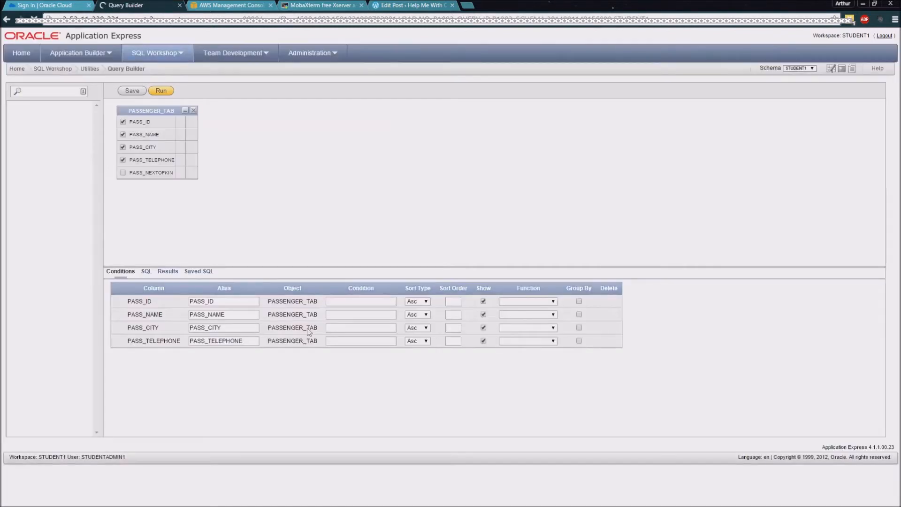
Step: Copy the full SQL statement generated for the Passenger query
{"action": "left_click", "coordinate": [148, 272]}
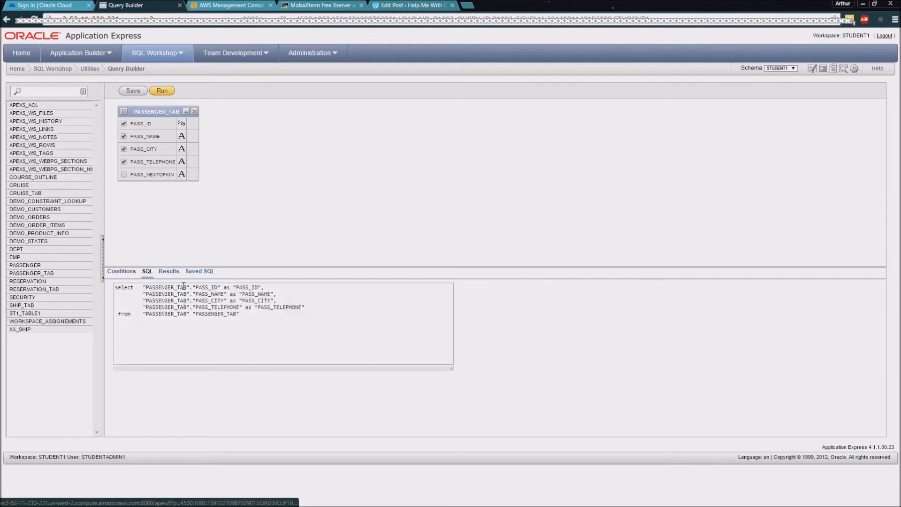
{"action": "left_click_drag", "start_coordinate": [257, 313], "coordinate": [115, 285]}
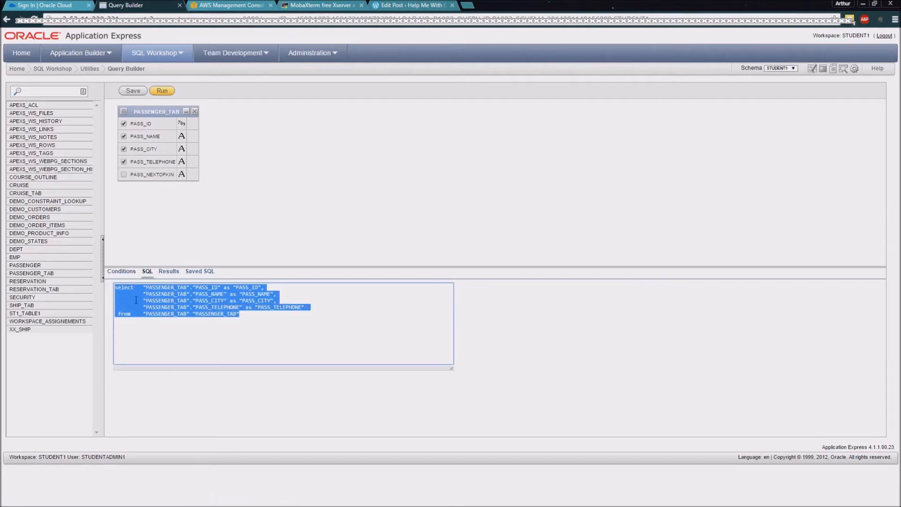
{"action": "right_click", "coordinate": [164, 302]}
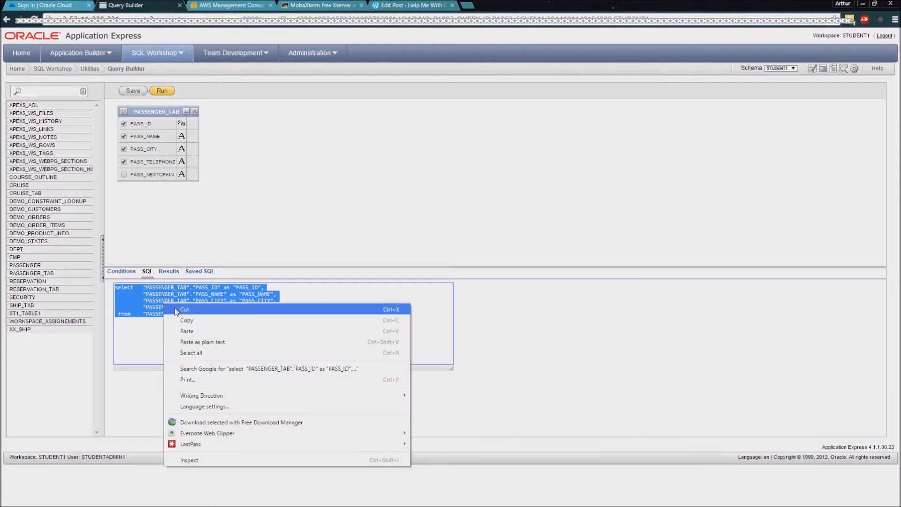
{"action": "left_click", "coordinate": [220, 326]}
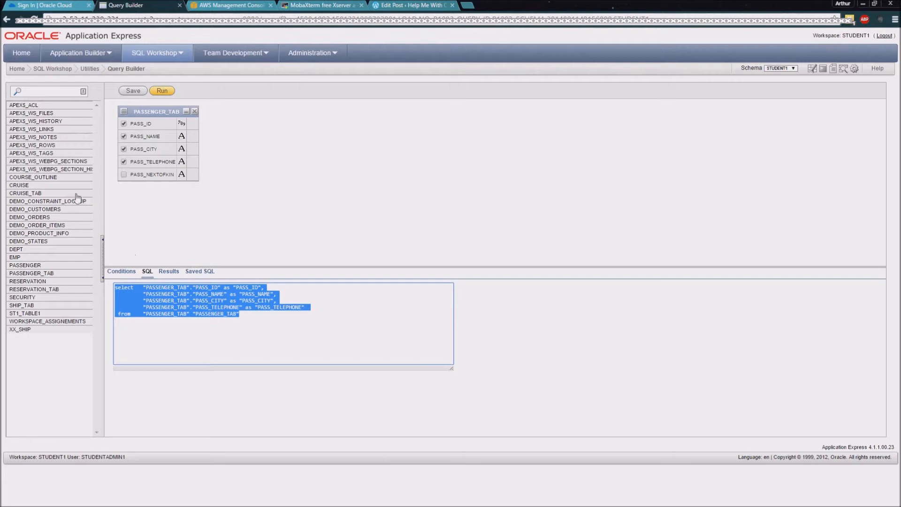
Step: Start creating a new interactive report page in application 113 - Ship Application
{"action": "left_click", "coordinate": [82, 53]}
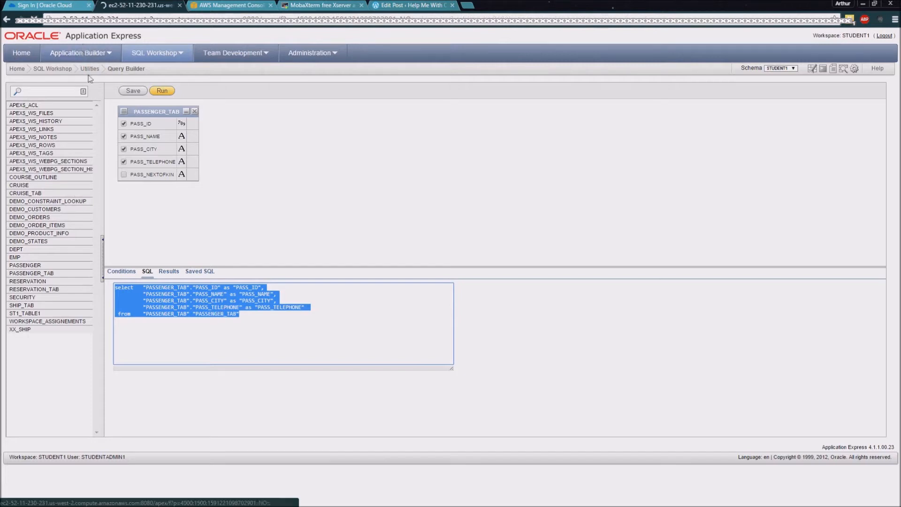
{"action": "left_click", "coordinate": [219, 174]}
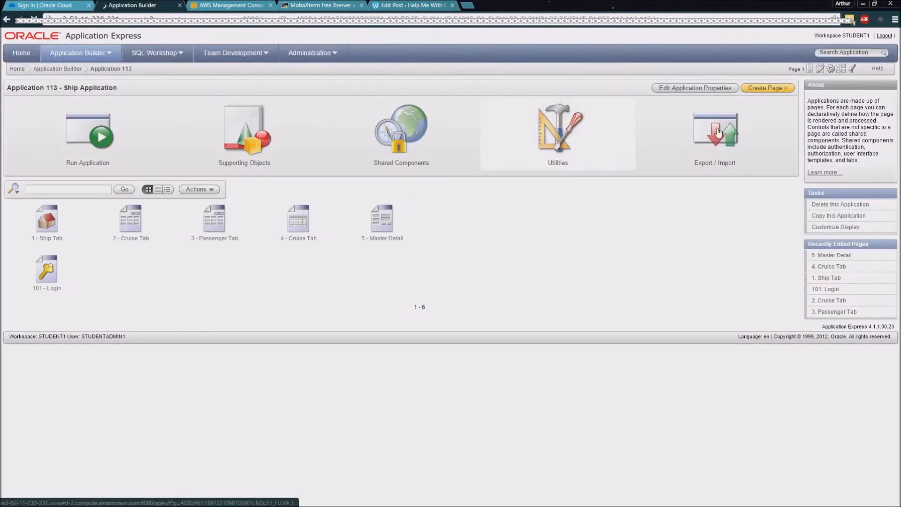
{"action": "left_click", "coordinate": [767, 89]}
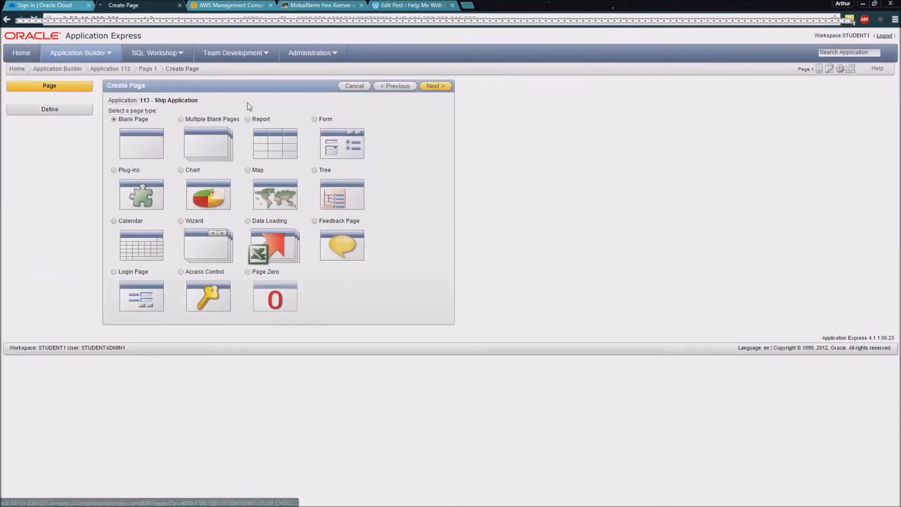
{"action": "left_click", "coordinate": [248, 120]}
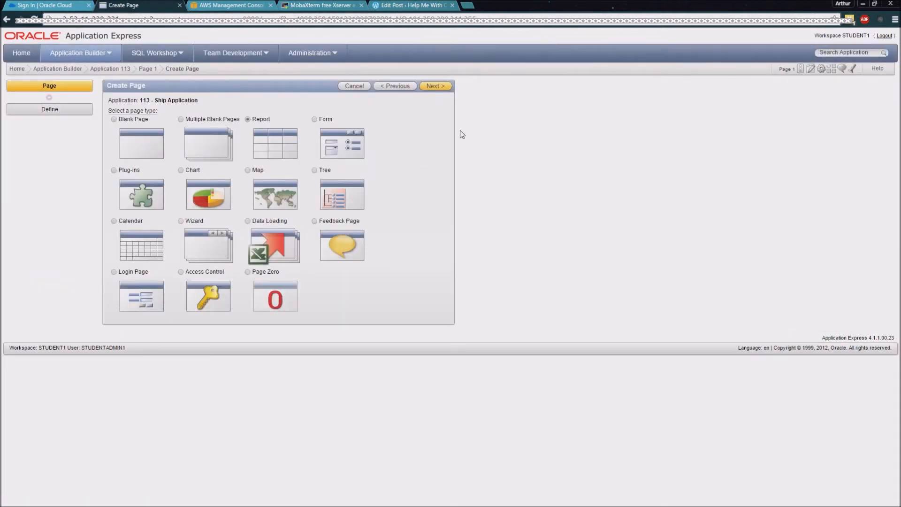
{"action": "left_click", "coordinate": [435, 87]}
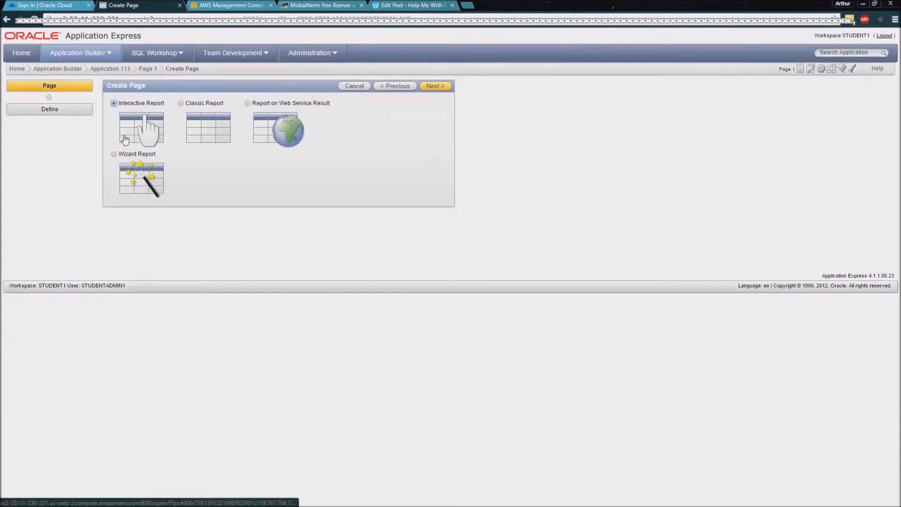
{"action": "left_click", "coordinate": [440, 89]}
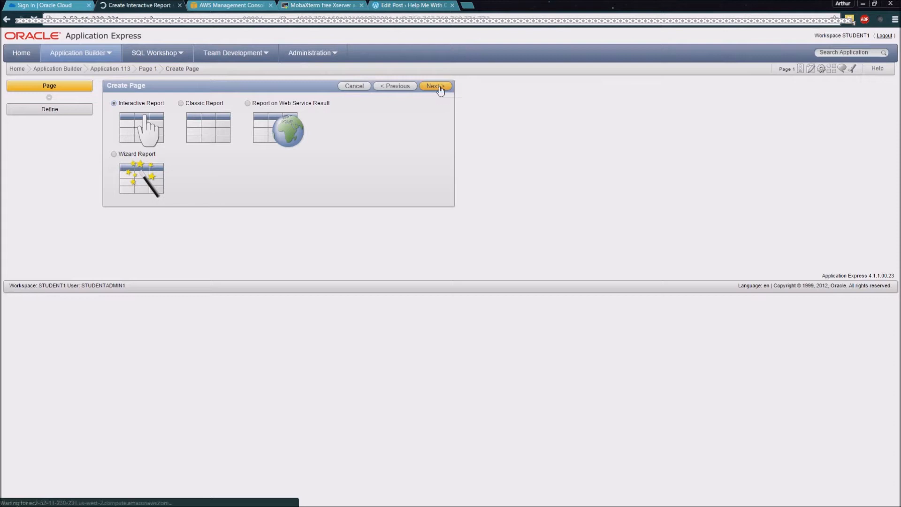
Step: Name the new report page "Passenger Report" and continue to the tab options
{"action": "left_click", "coordinate": [189, 127]}
{"action": "left_click_drag", "start_coordinate": [189, 127], "coordinate": [139, 128]}
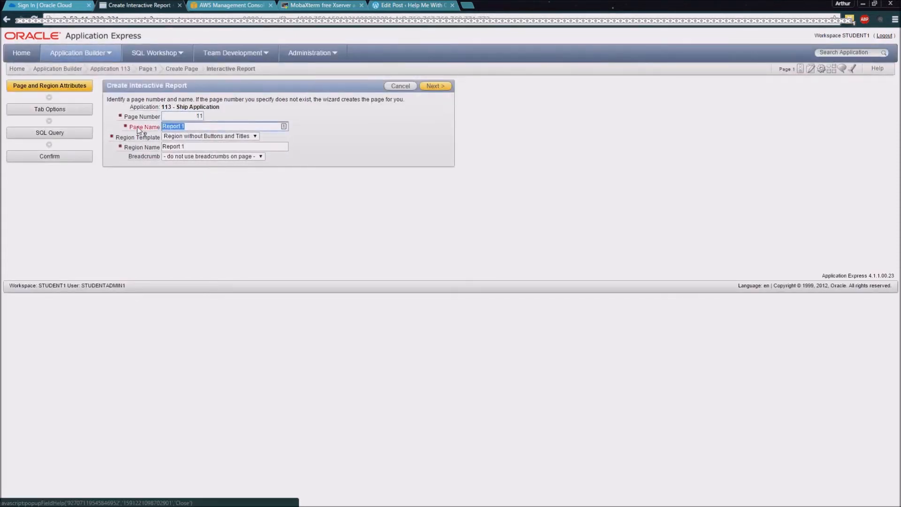
{"action": "type", "text": "Passenger Repo"}
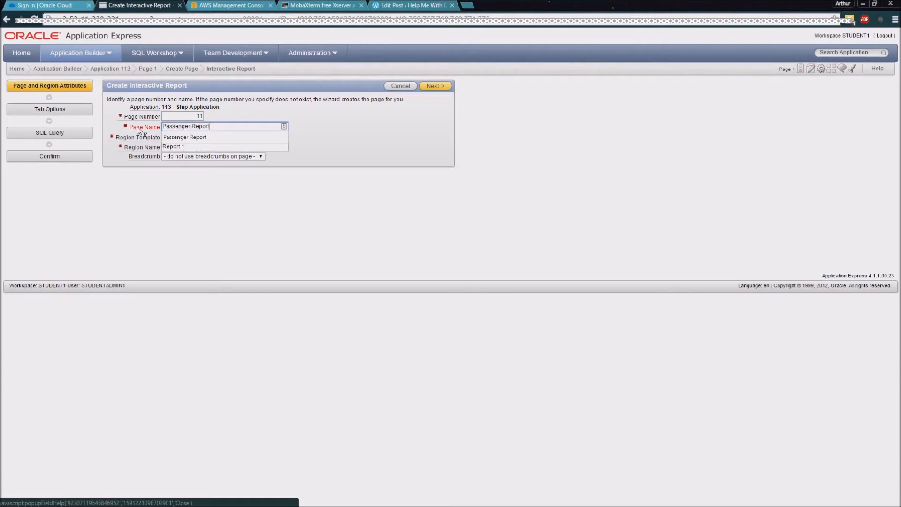
{"action": "type", "text": "rt"}
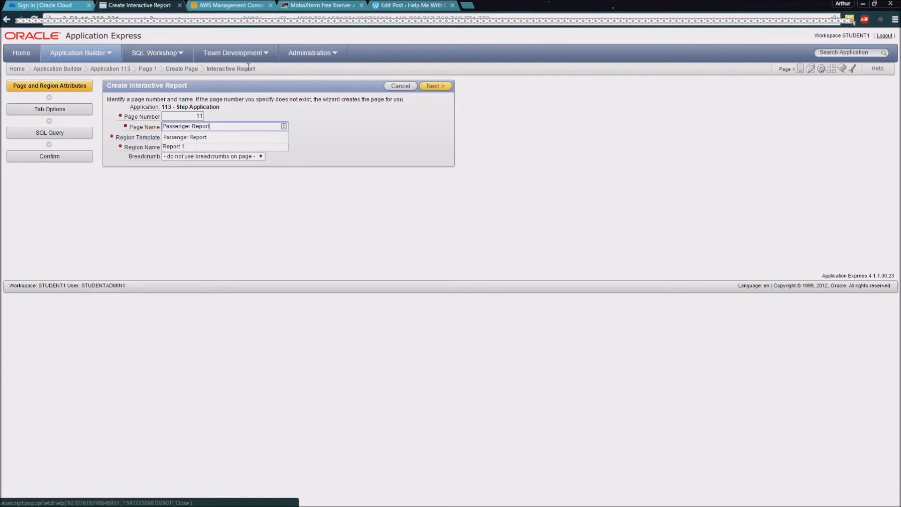
{"action": "left_click", "coordinate": [430, 86]}
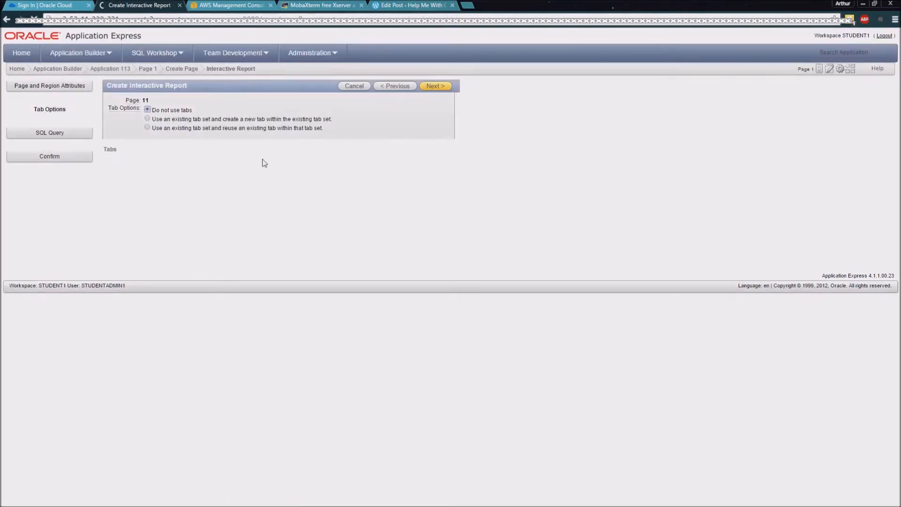
Step: Create a new tab labelled "Passenger Report" within the existing tab set TS1
{"action": "left_click", "coordinate": [157, 120]}
{"action": "left_click", "coordinate": [207, 147]}
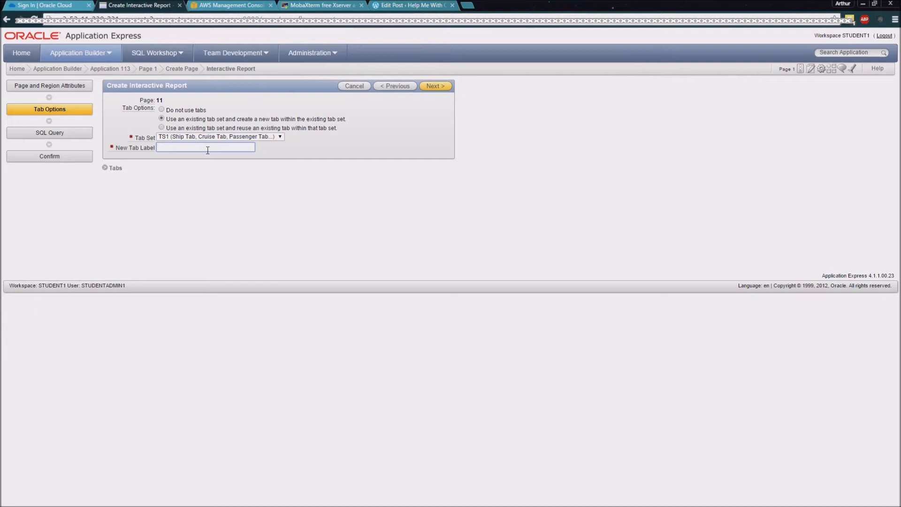
{"action": "type", "text": "Passenger Report"}
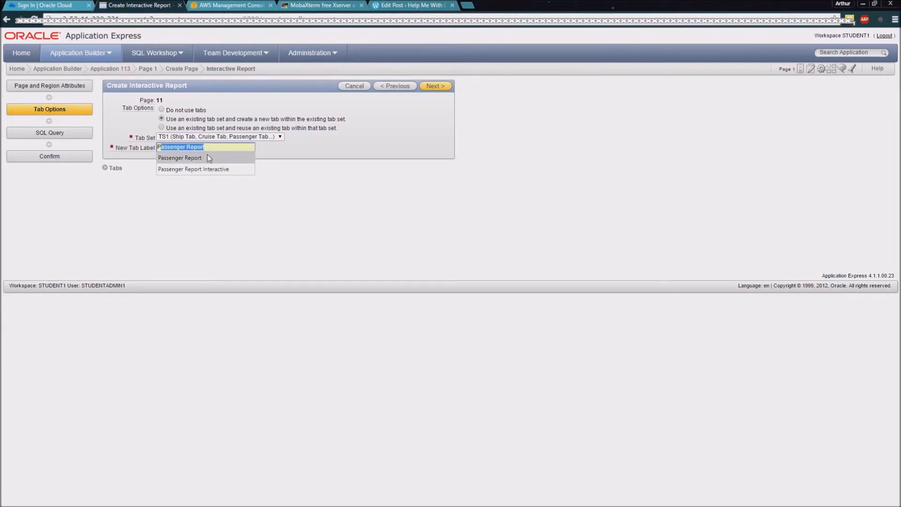
{"action": "left_click", "coordinate": [253, 158]}
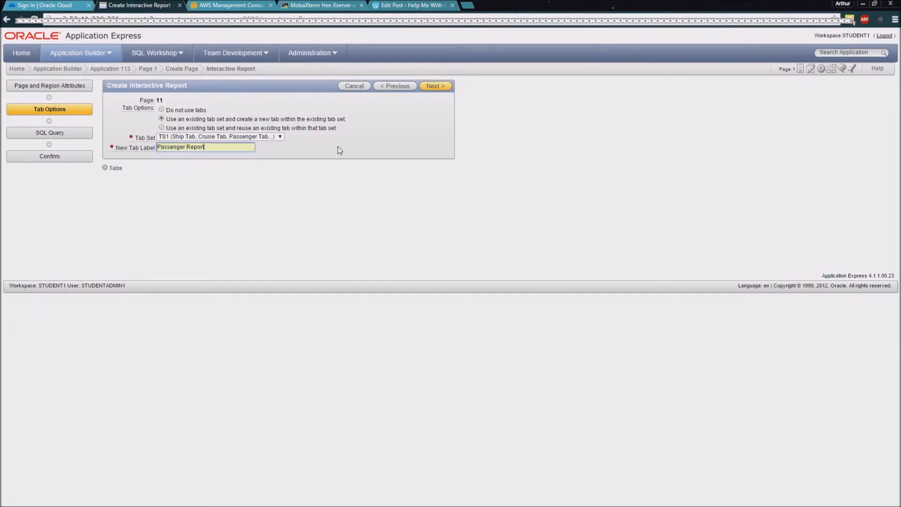
{"action": "left_click", "coordinate": [436, 87]}
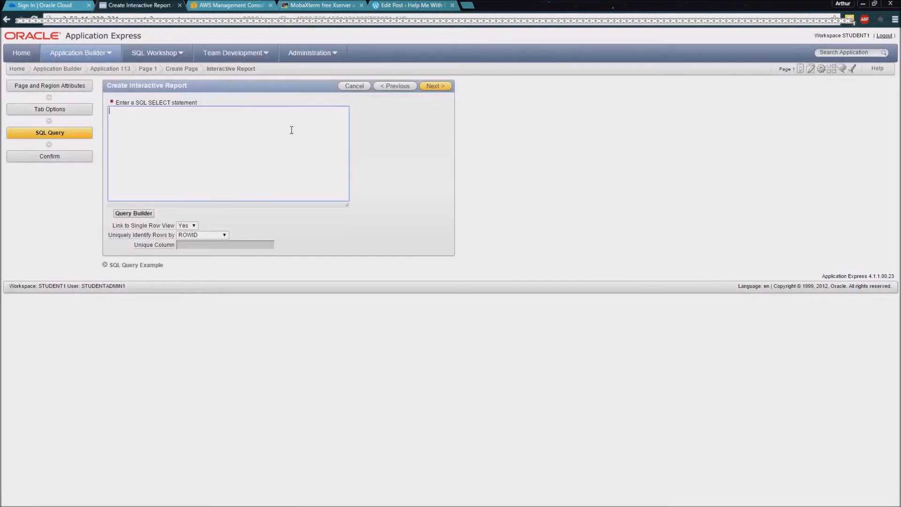
Step: Paste the copied passenger SELECT statement as the report query, finish creating the page and run it
{"action": "right_click", "coordinate": [291, 130]}
{"action": "left_click", "coordinate": [333, 182]}
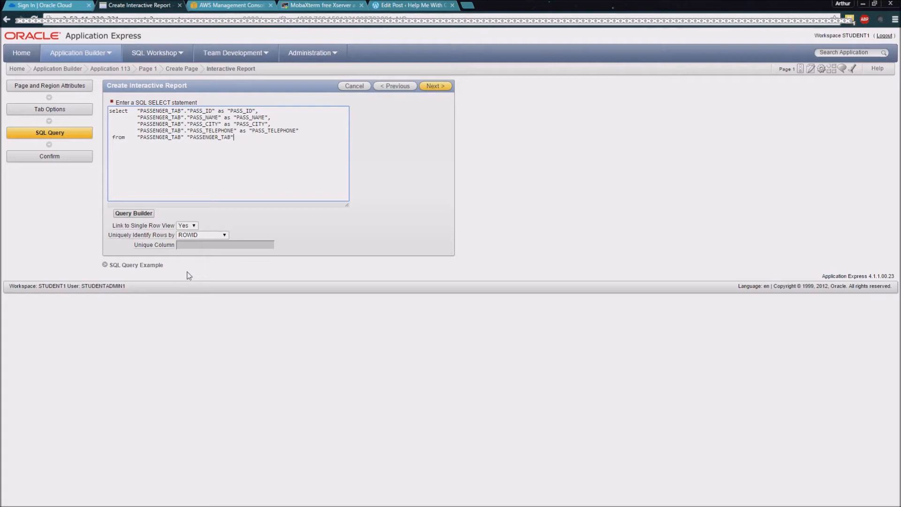
{"action": "left_click", "coordinate": [441, 86]}
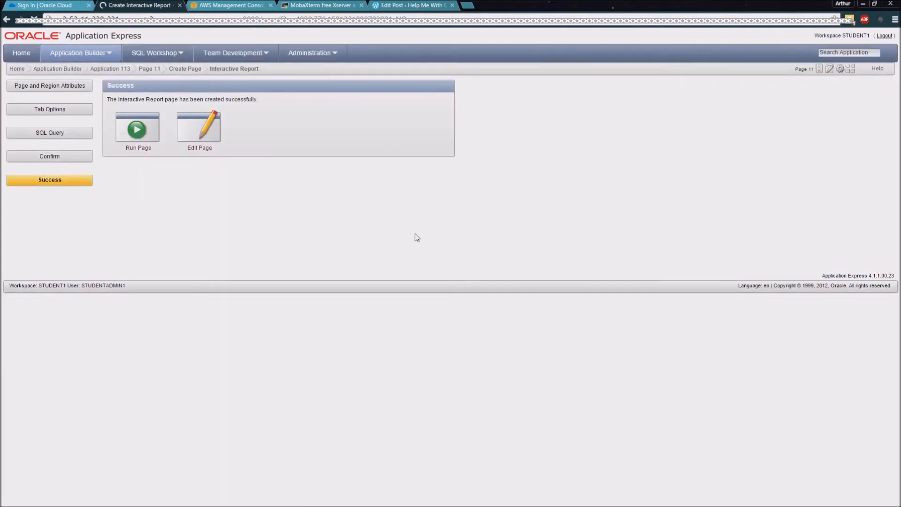
{"action": "left_click", "coordinate": [136, 131]}
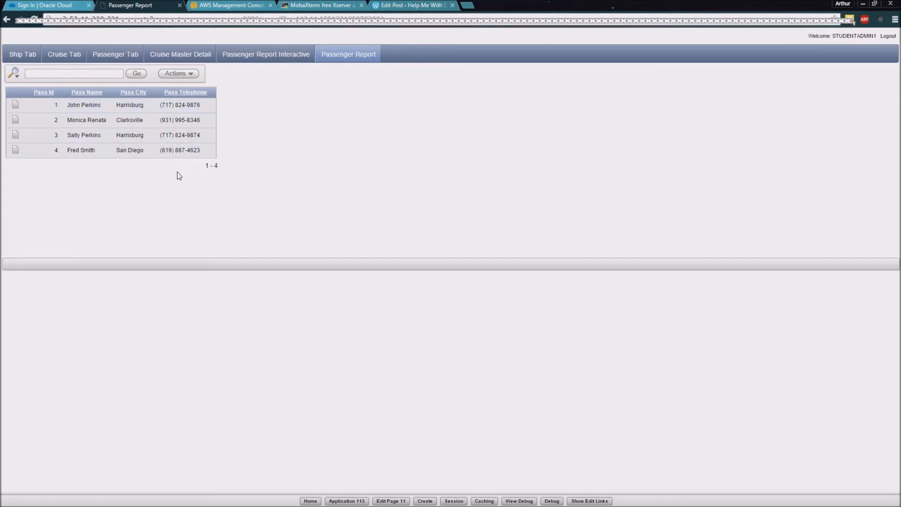
Step: Hide the Pass Telephone column from the passenger report
{"action": "left_click", "coordinate": [194, 75]}
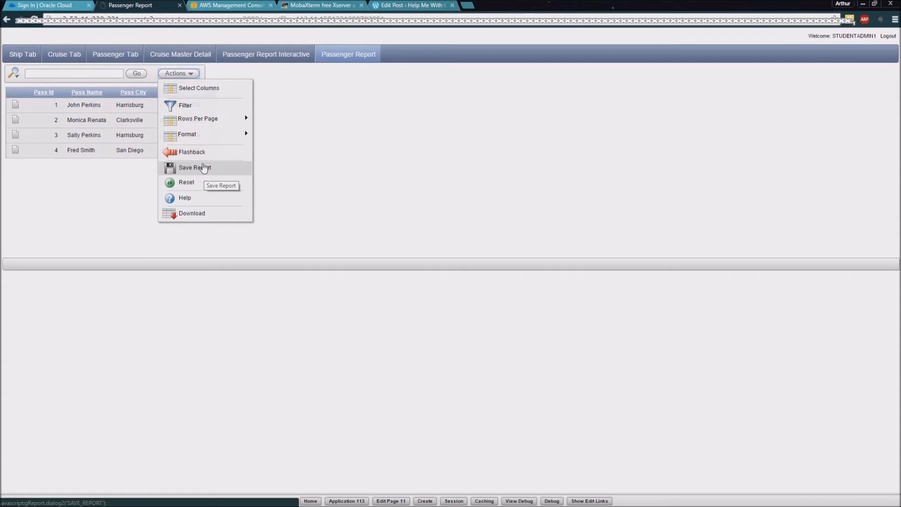
{"action": "left_click", "coordinate": [197, 89]}
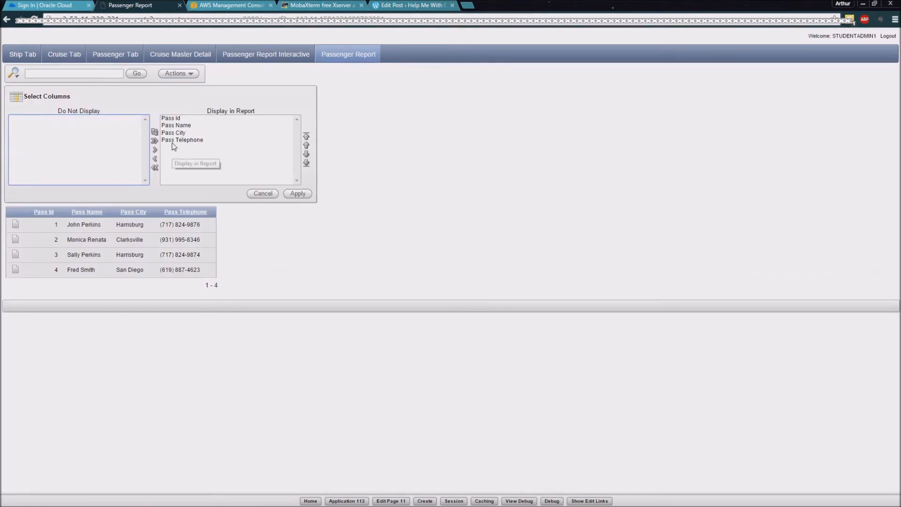
{"action": "left_click", "coordinate": [172, 160]}
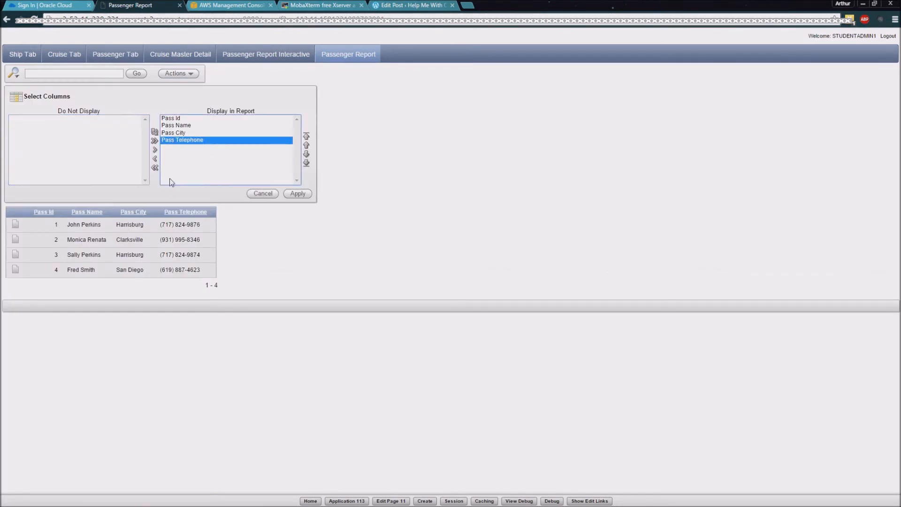
{"action": "left_click", "coordinate": [156, 158]}
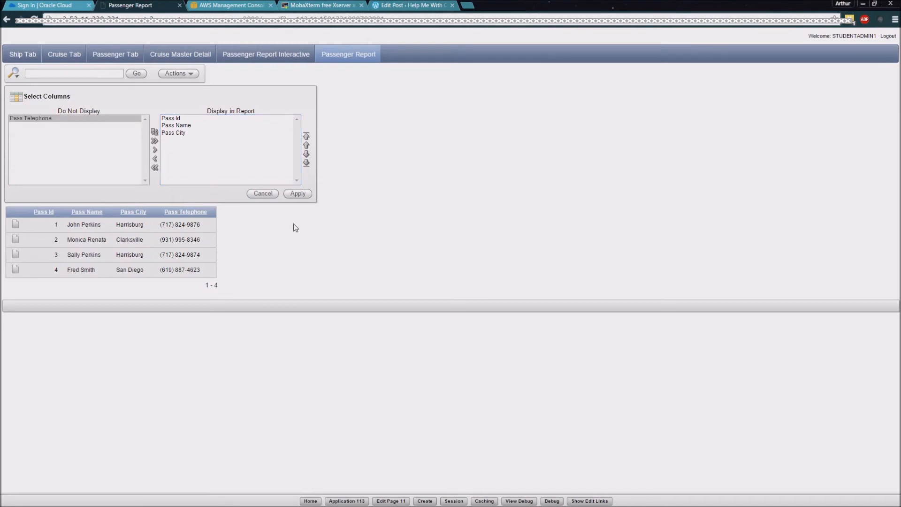
{"action": "left_click", "coordinate": [297, 194]}
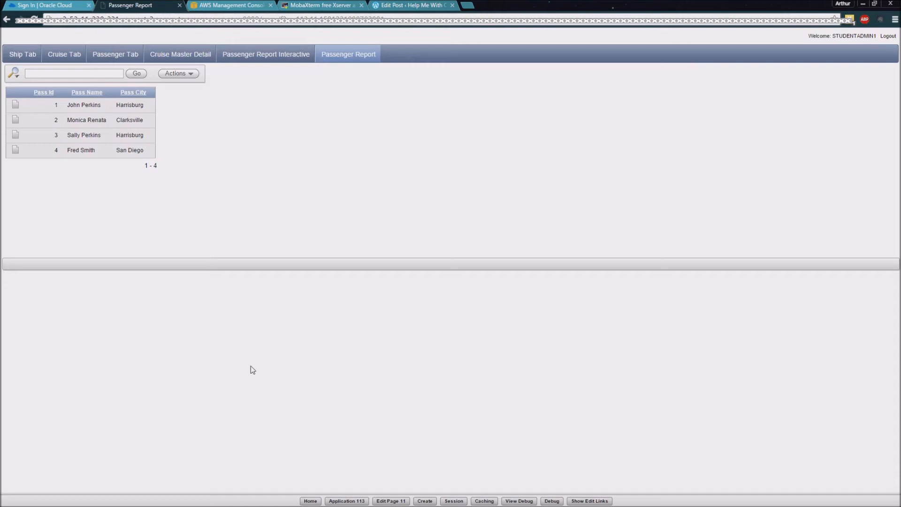
Step: Restore the Pass Telephone column to the columns displayed in the report
{"action": "left_click", "coordinate": [187, 73]}
{"action": "left_click", "coordinate": [187, 88]}
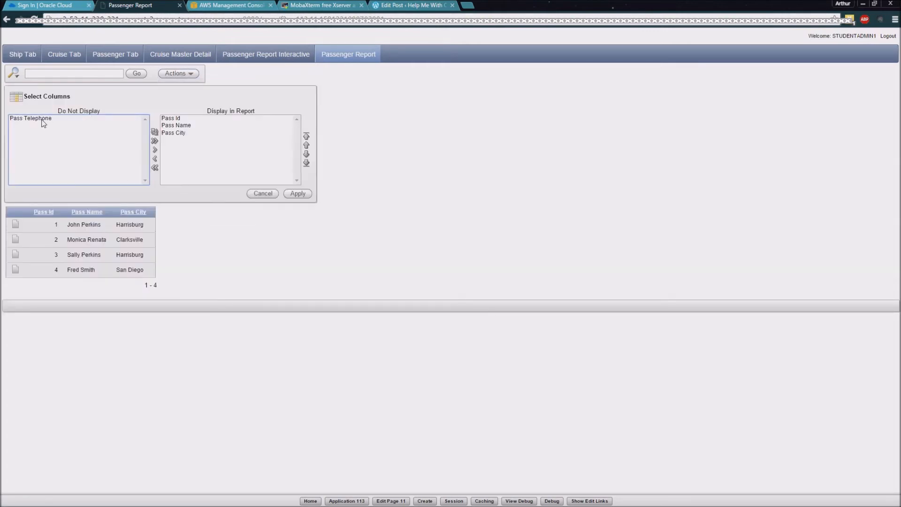
{"action": "left_click", "coordinate": [44, 119]}
{"action": "left_click", "coordinate": [155, 149]}
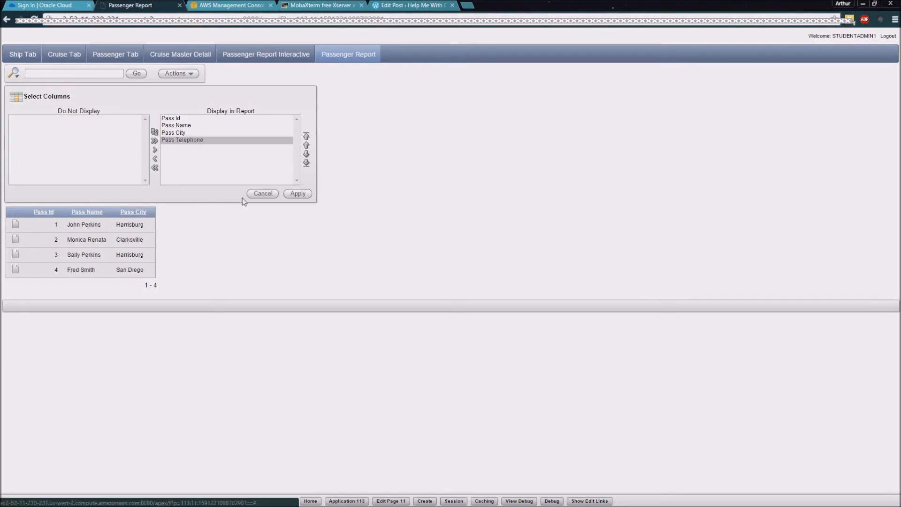
{"action": "left_click", "coordinate": [298, 193]}
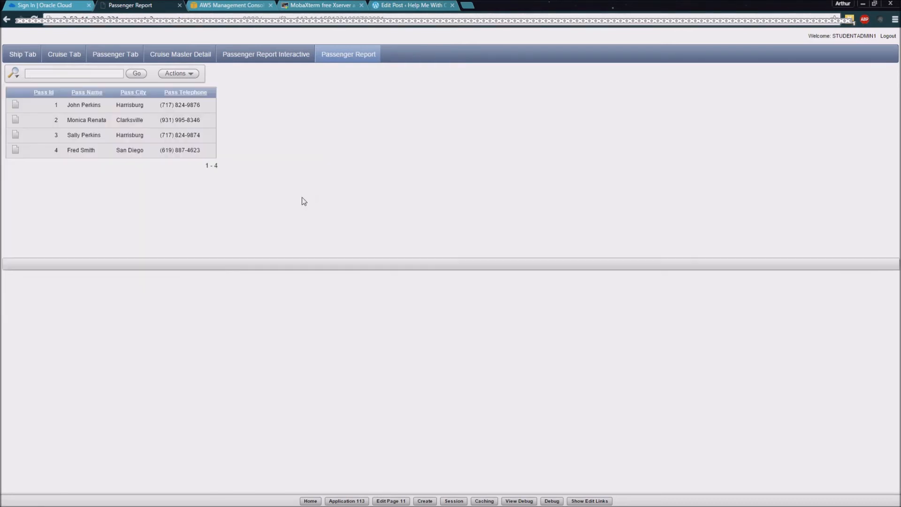
Step: Filter the passenger report to rows where Pass Id = 1, and remove that filter again
{"action": "left_click", "coordinate": [190, 74]}
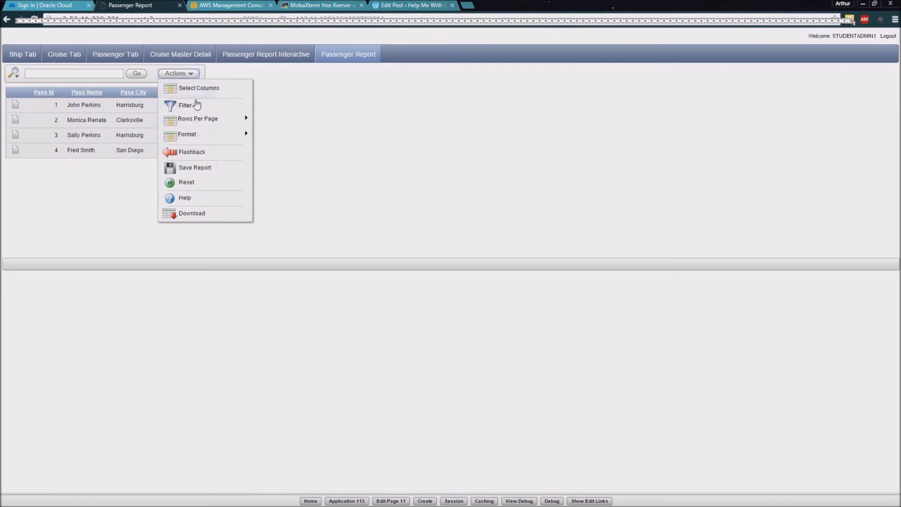
{"action": "left_click", "coordinate": [195, 106]}
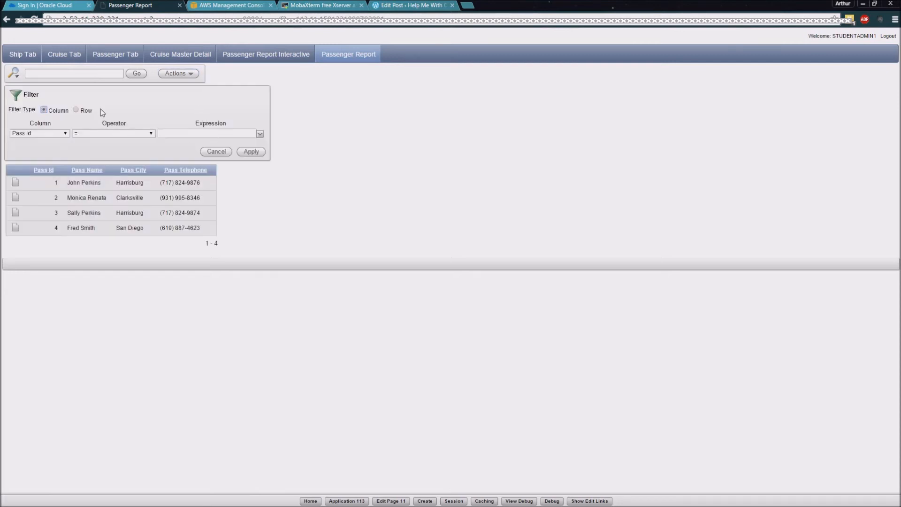
{"action": "left_click", "coordinate": [178, 136]}
{"action": "left_click", "coordinate": [252, 152]}
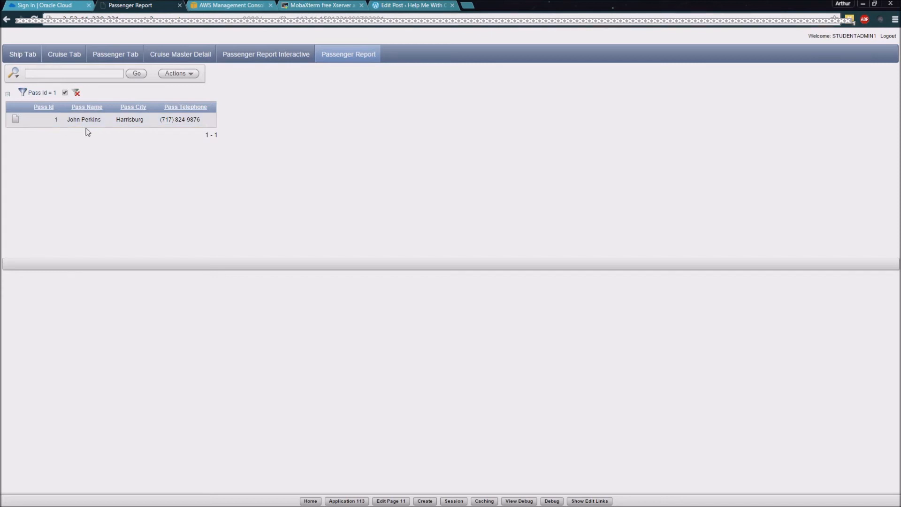
{"action": "left_click", "coordinate": [76, 96]}
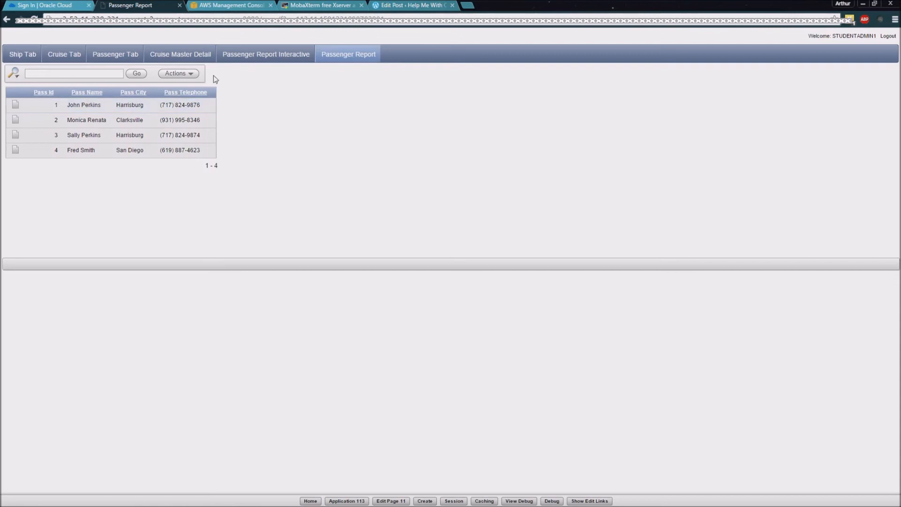
Step: Filter the report to rows where Pass Name contains the shared passenger surname, and remove that filter again
{"action": "left_click", "coordinate": [193, 76]}
{"action": "left_click", "coordinate": [193, 104]}
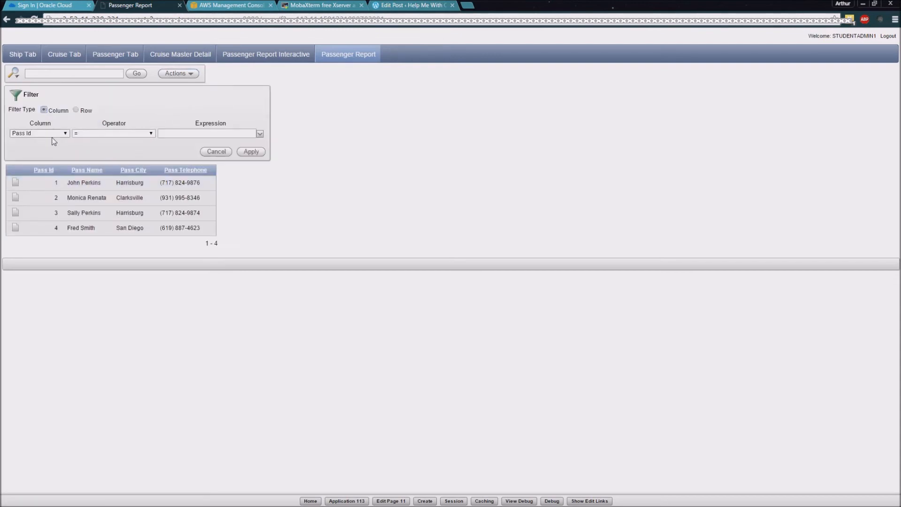
{"action": "left_click", "coordinate": [66, 134]}
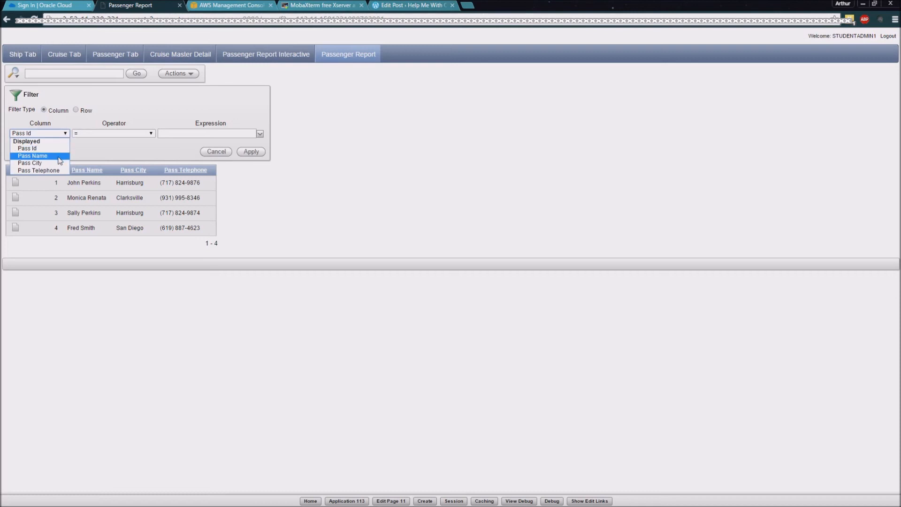
{"action": "left_click", "coordinate": [33, 156]}
{"action": "left_click", "coordinate": [142, 133]}
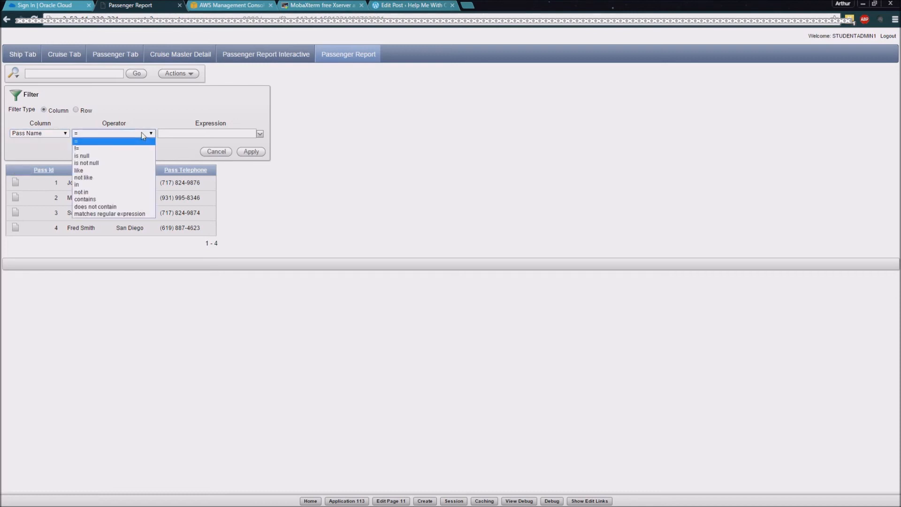
{"action": "left_click", "coordinate": [133, 198]}
{"action": "left_click", "coordinate": [185, 133]}
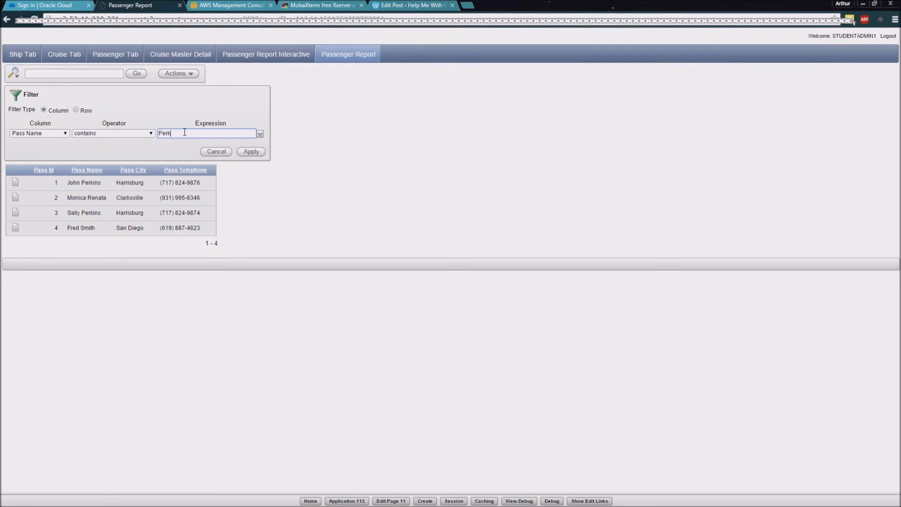
{"action": "left_click", "coordinate": [251, 151]}
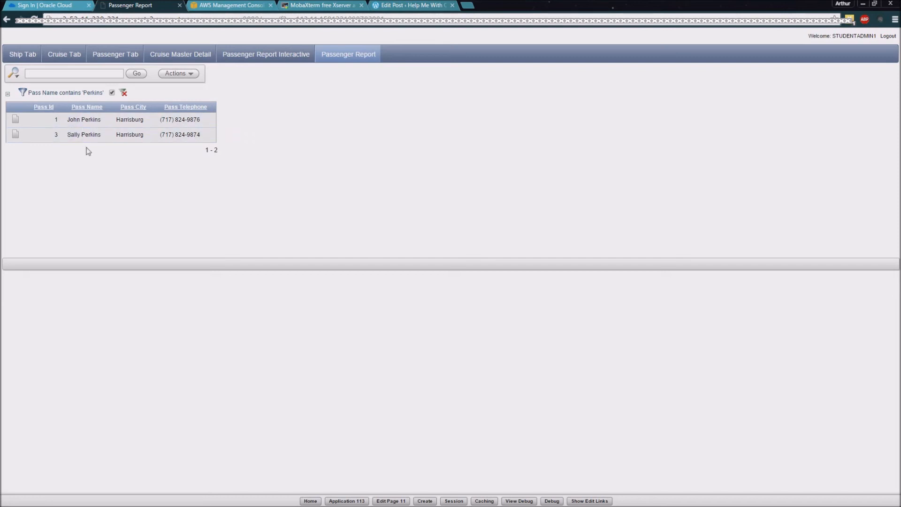
{"action": "left_click", "coordinate": [123, 92]}
Step: Group the passenger report by Pass City as the first column and Pass Name as the second
{"action": "left_click", "coordinate": [189, 74]}
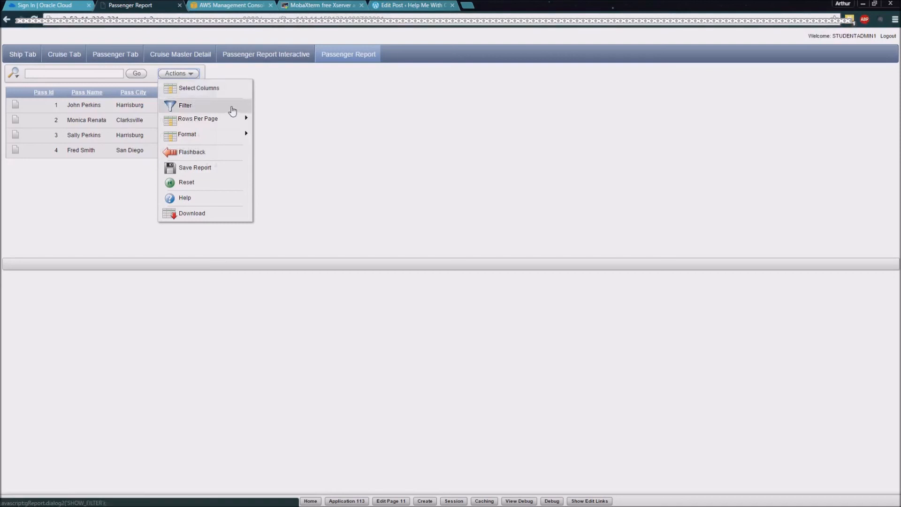
{"action": "mouse_move", "coordinate": [241, 121]}
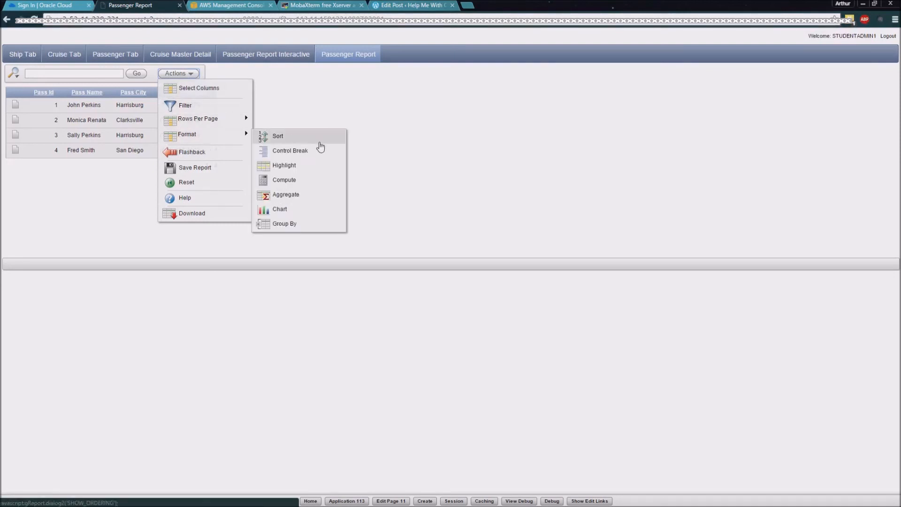
{"action": "left_click", "coordinate": [306, 224]}
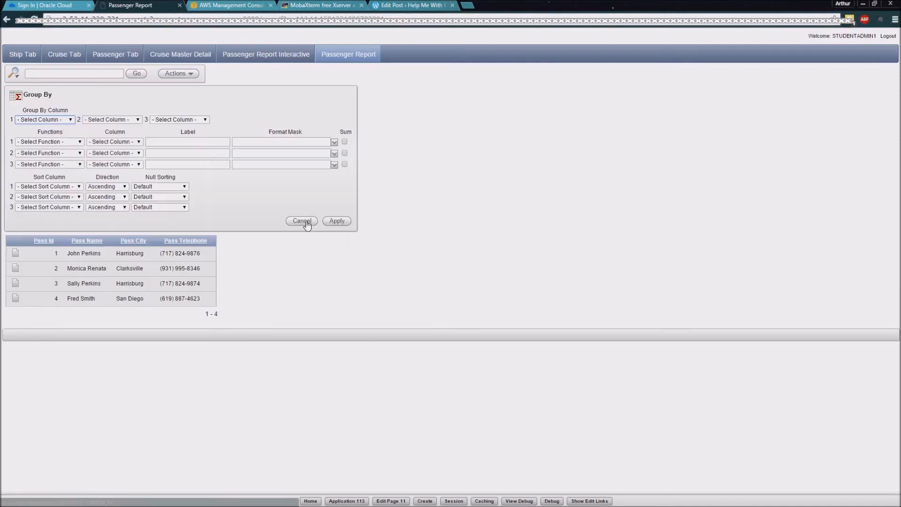
{"action": "left_click", "coordinate": [70, 120]}
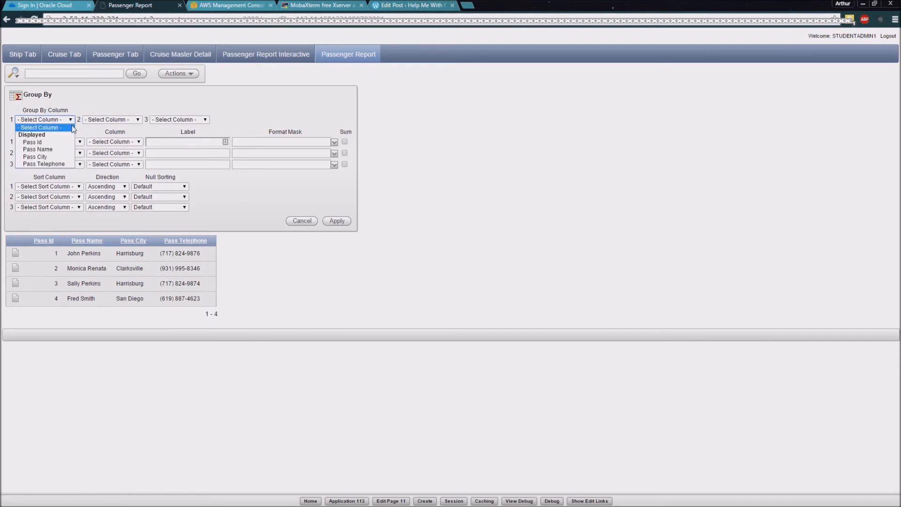
{"action": "left_click", "coordinate": [65, 156]}
{"action": "left_click", "coordinate": [136, 120]}
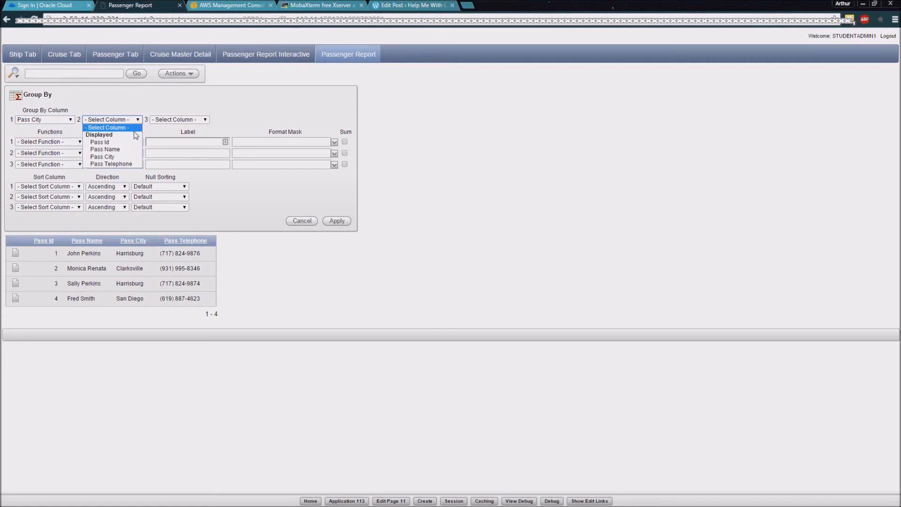
{"action": "left_click", "coordinate": [128, 150]}
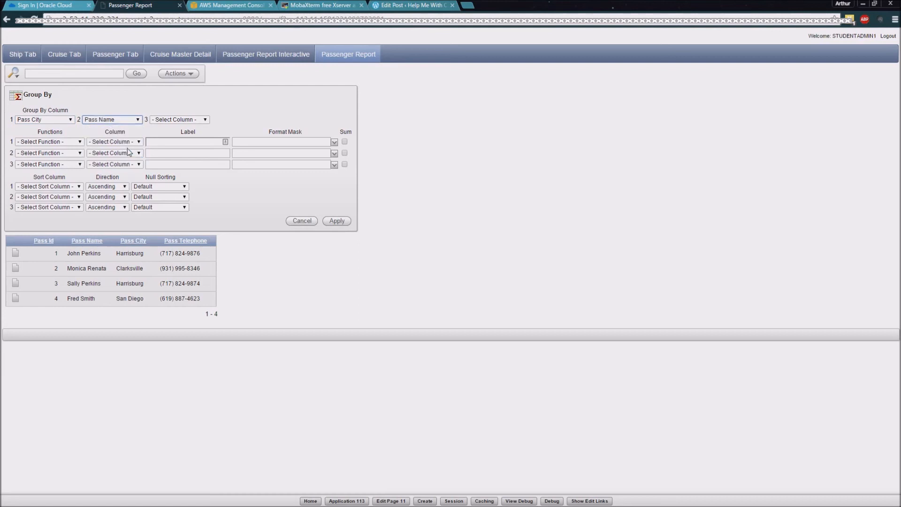
{"action": "left_click", "coordinate": [344, 227]}
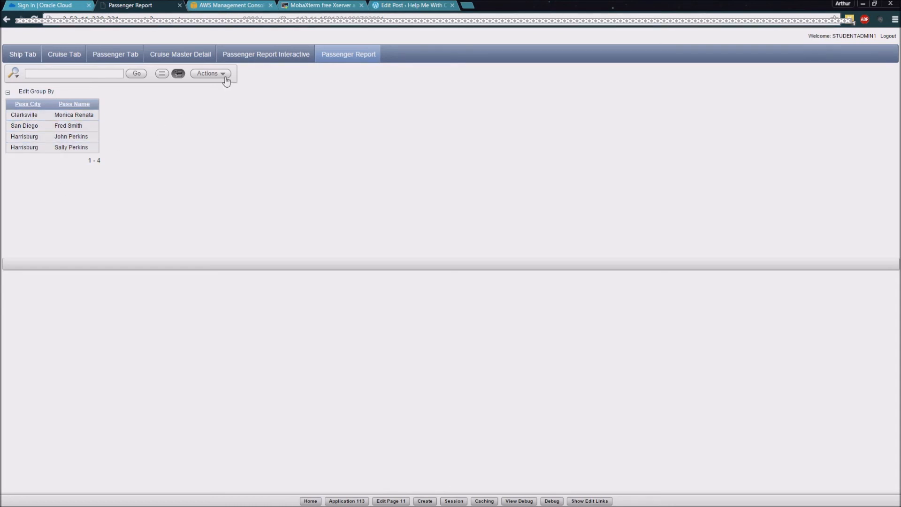
Step: Reopen the Group By definition and delete it from the passenger report
{"action": "left_click", "coordinate": [7, 92]}
{"action": "left_click", "coordinate": [8, 92]}
{"action": "left_click", "coordinate": [28, 92]}
{"action": "left_click", "coordinate": [310, 223]}
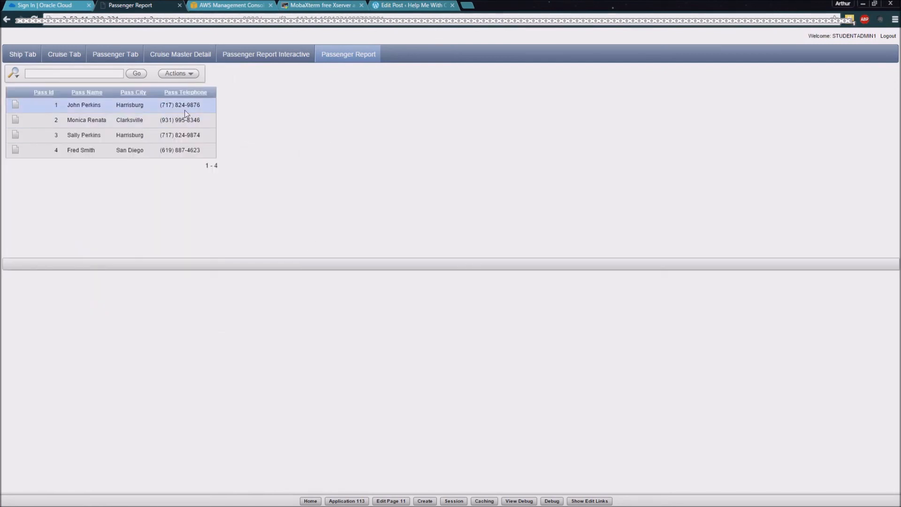
Step: Add a new aggregation to the passenger report using the Sum function on the Pass Id column
{"action": "left_click", "coordinate": [190, 76]}
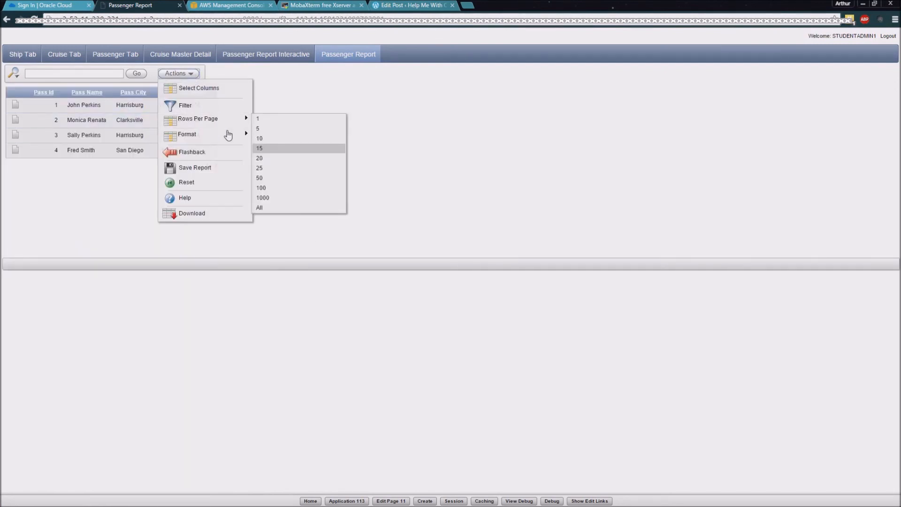
{"action": "mouse_move", "coordinate": [227, 135]}
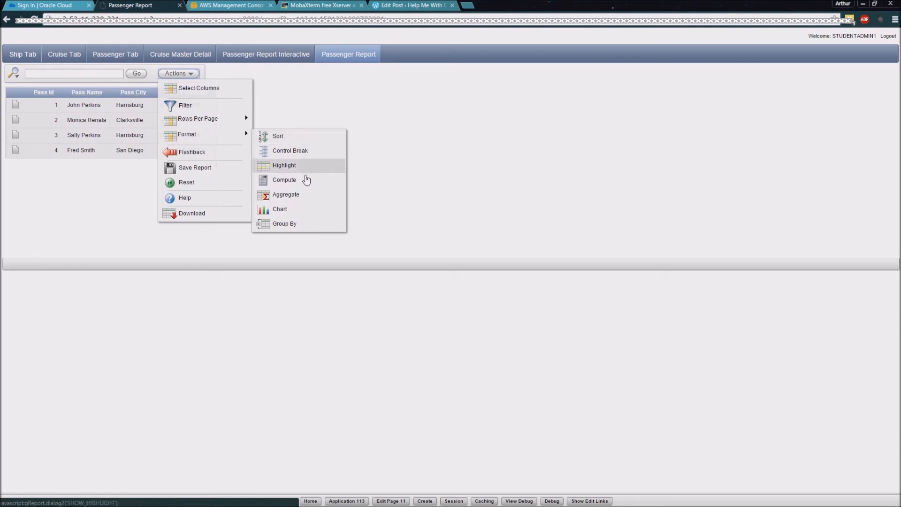
{"action": "left_click", "coordinate": [307, 196]}
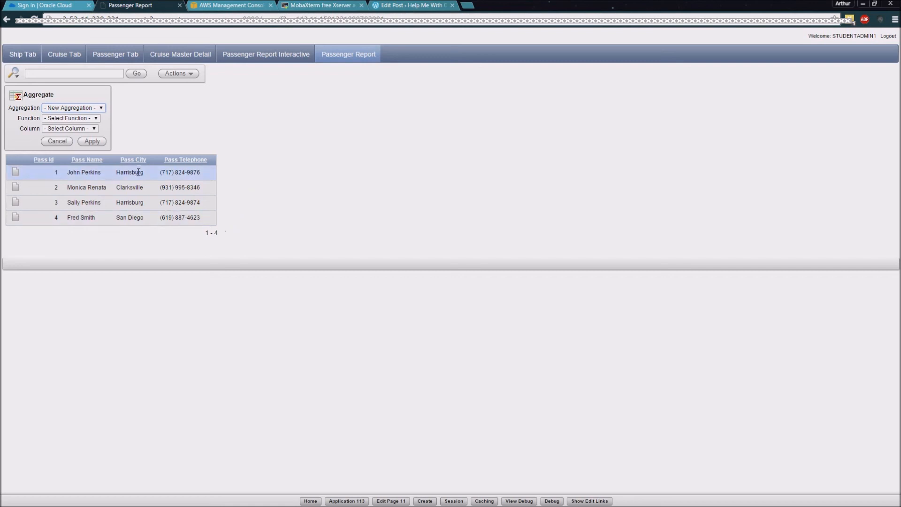
{"action": "left_click", "coordinate": [95, 120]}
{"action": "left_click", "coordinate": [91, 133]}
{"action": "left_click", "coordinate": [92, 130]}
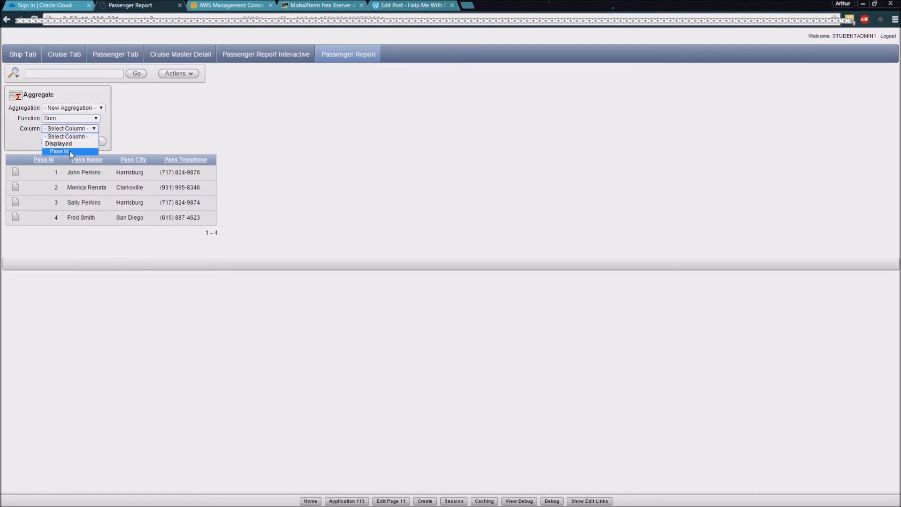
{"action": "left_click", "coordinate": [71, 151]}
{"action": "left_click", "coordinate": [93, 142]}
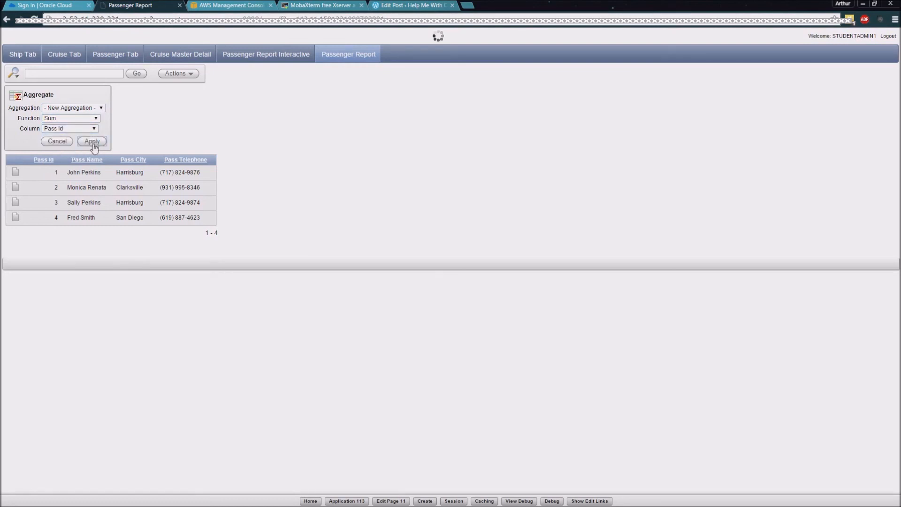